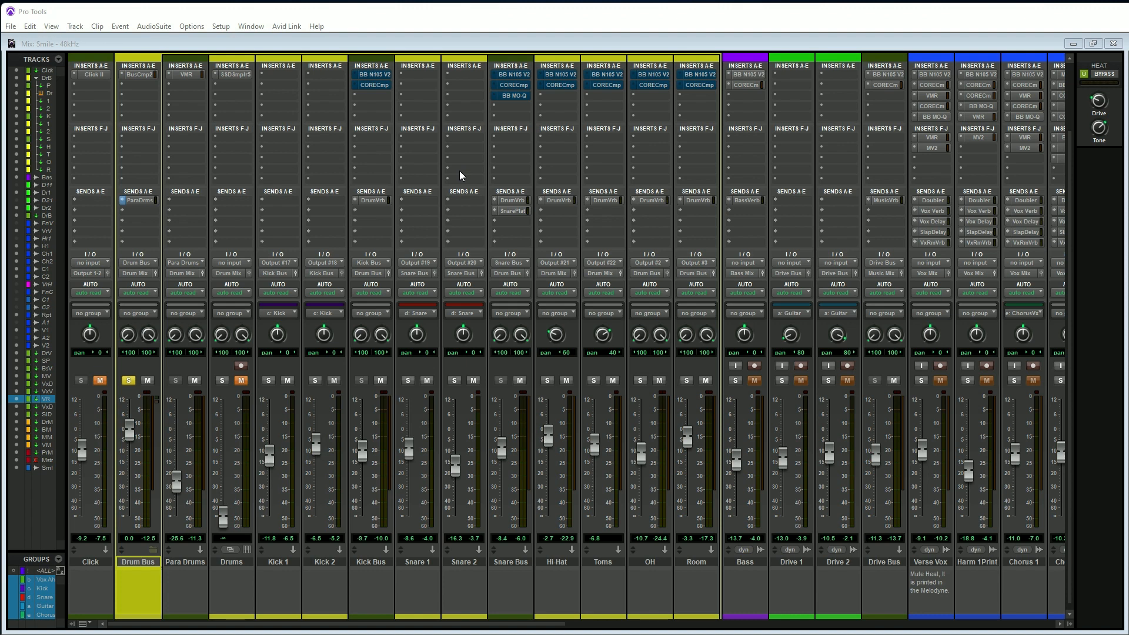
- Play the soloed drums and review the gain and EQ band settings of the Kick Bus BB N105 V2
key("space")
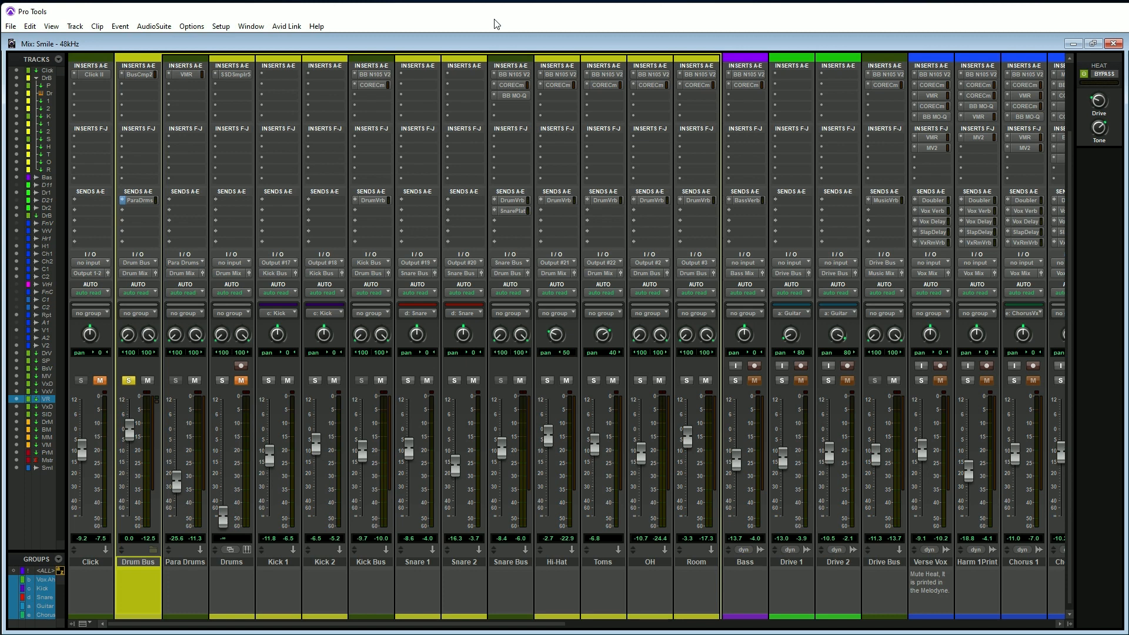
left_click(365, 75)
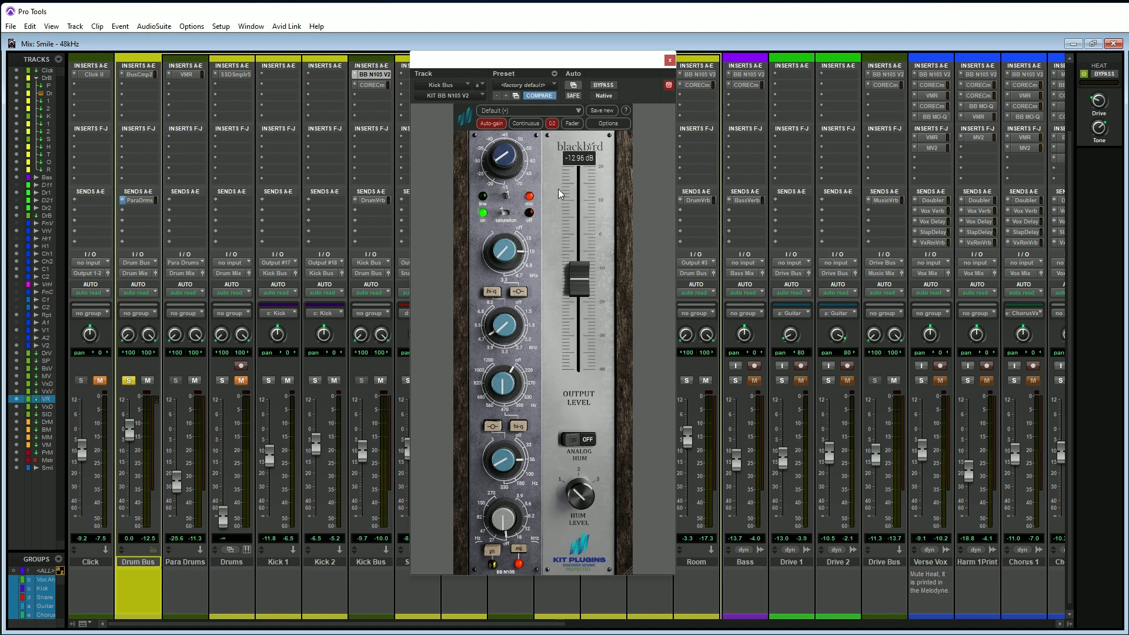
left_click(506, 196)
mouse_move(502, 155)
mouse_move(513, 254)
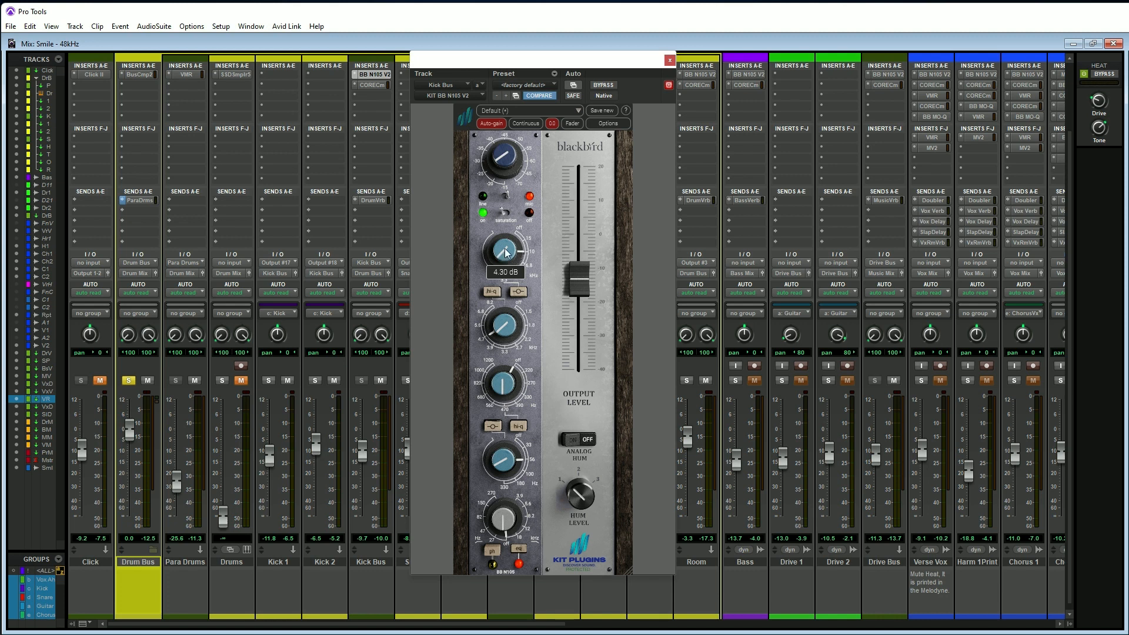
mouse_move(509, 335)
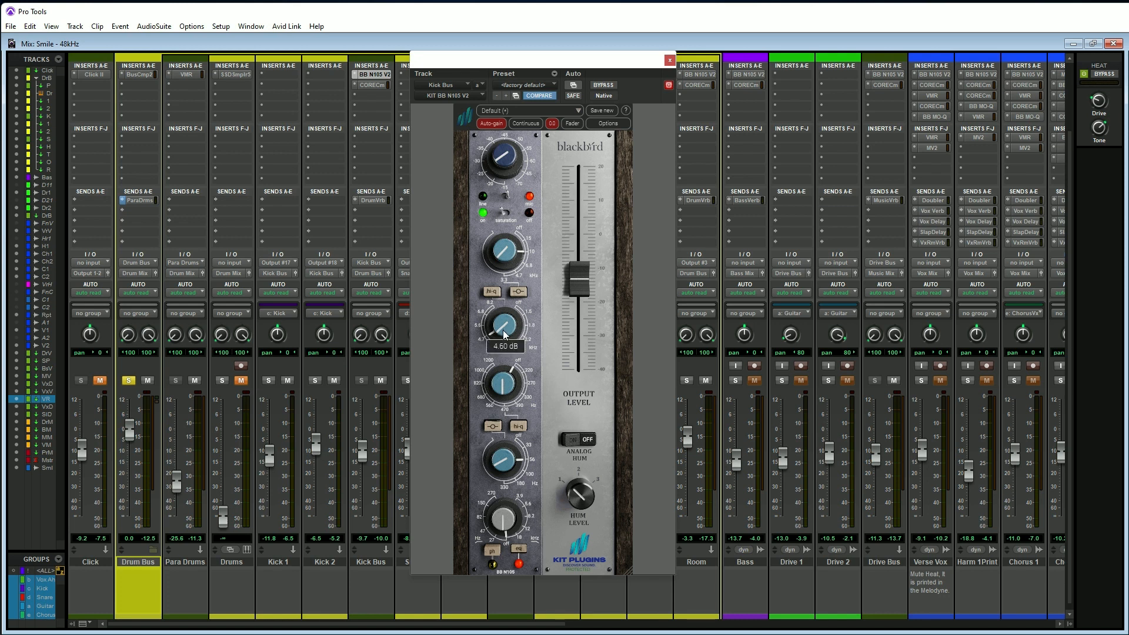
mouse_move(506, 381)
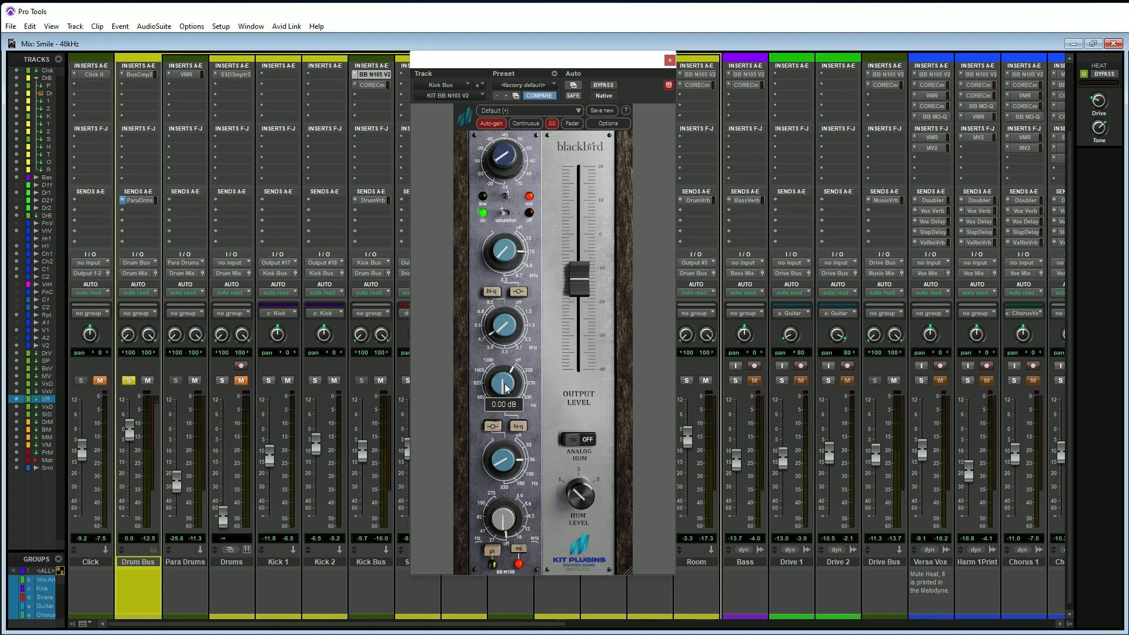
mouse_move(504, 454)
left_click(669, 60)
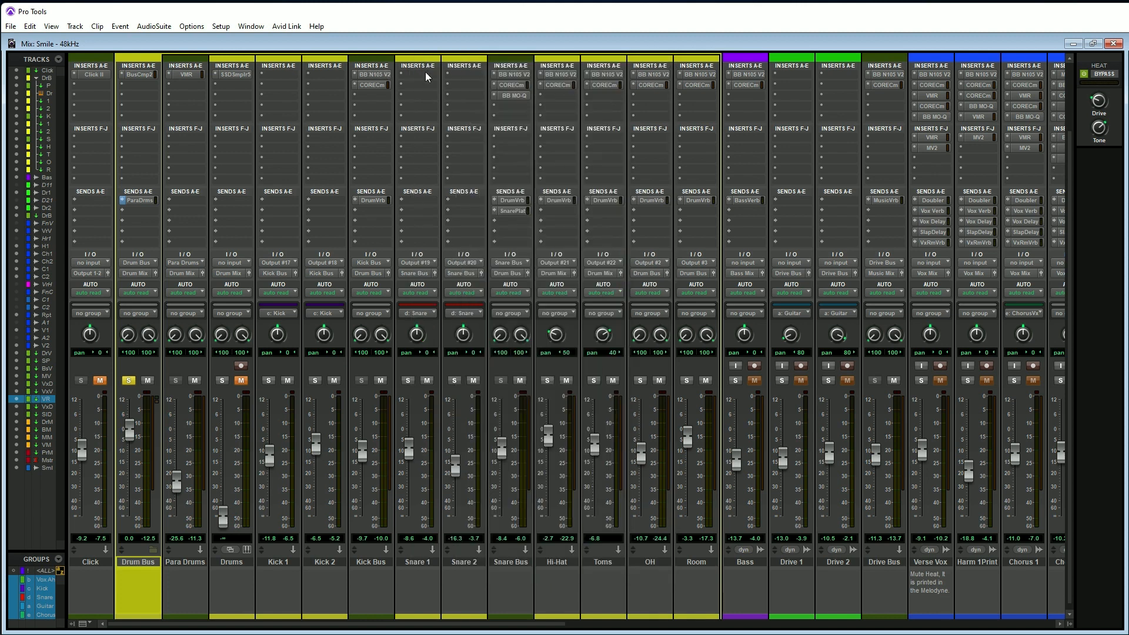
- Review the body, attack, release, mix and output settings of the Kick Bus CORE Compressor
left_click(364, 85)
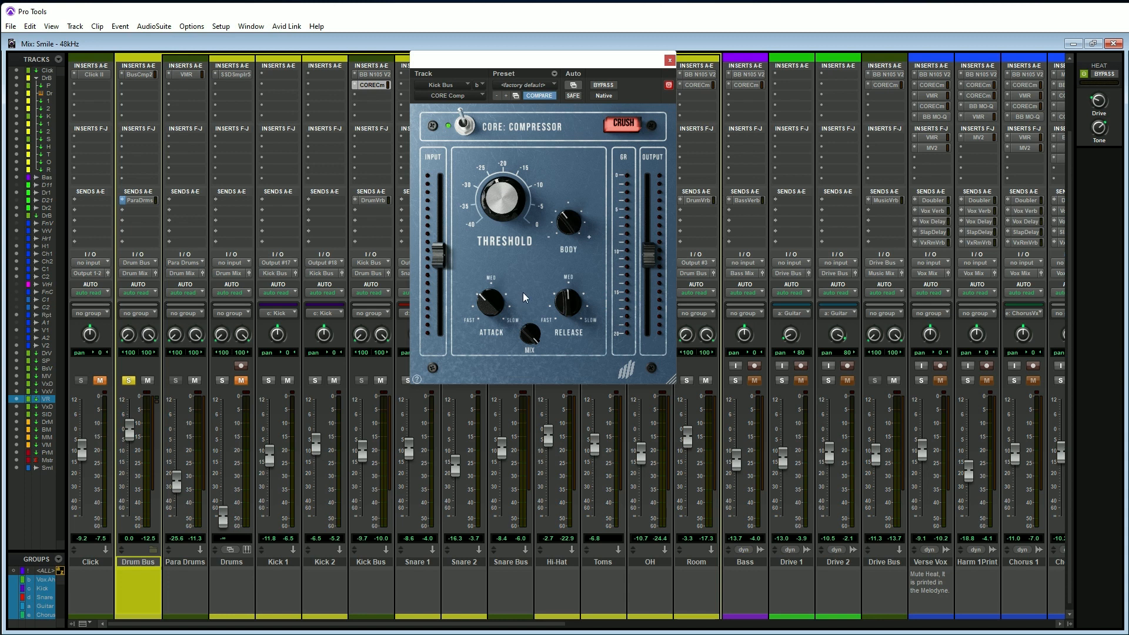
mouse_move(566, 222)
mouse_move(485, 309)
mouse_move(570, 302)
mouse_move(533, 339)
mouse_move(643, 193)
left_click(669, 60)
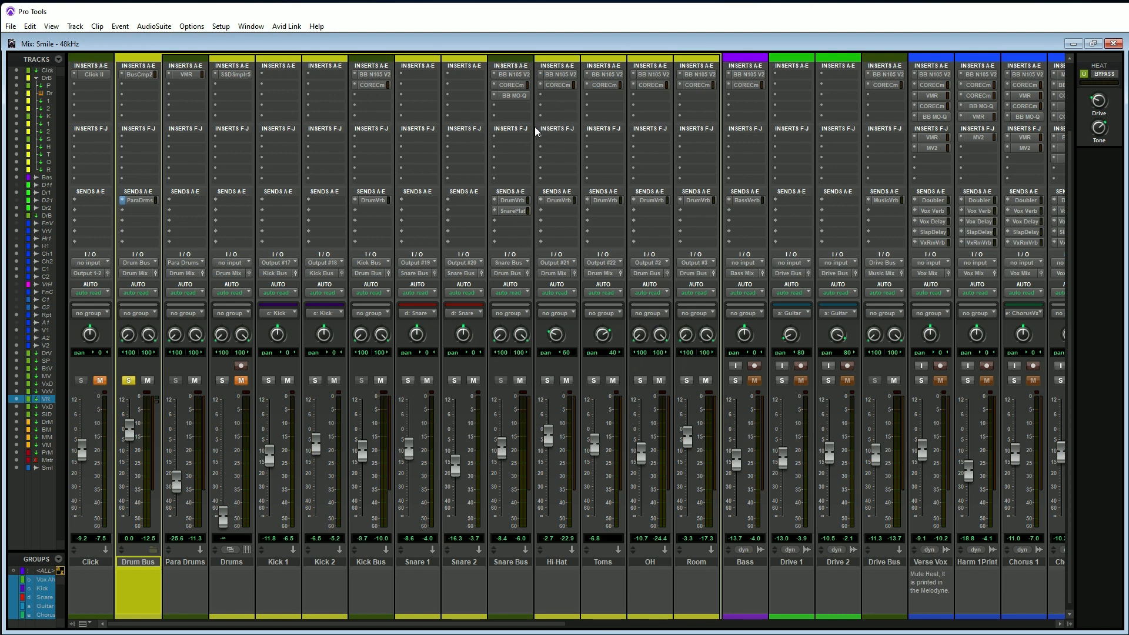
- Review the gain and EQ band settings of the BB N105 V2 on the Snare Bus
left_click(511, 78)
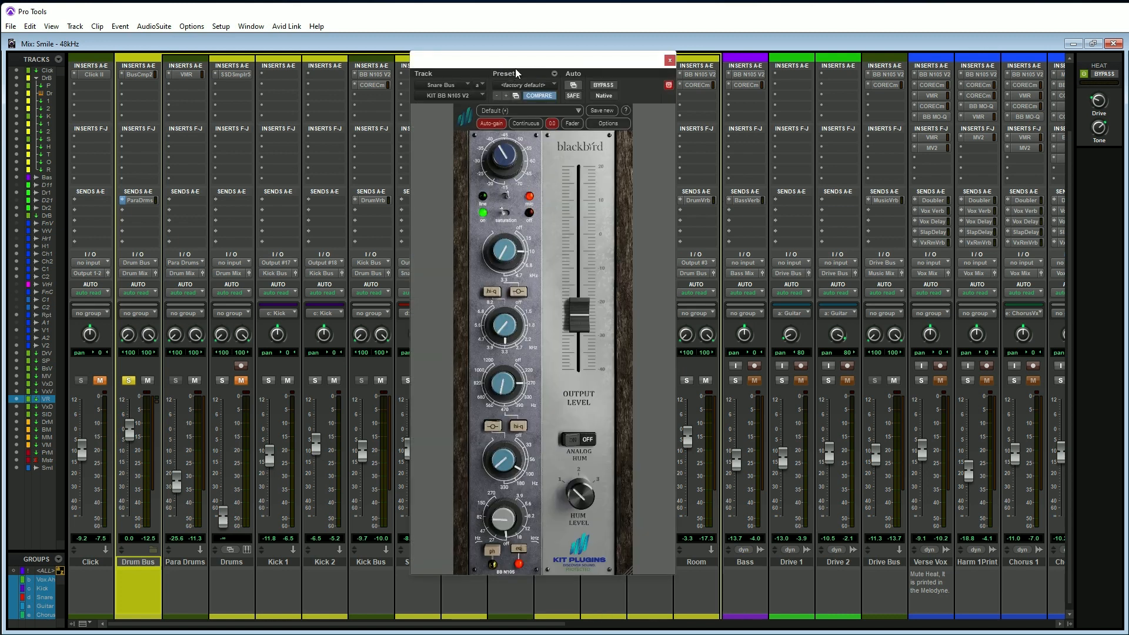
left_click_drag(516, 62, 540, 76)
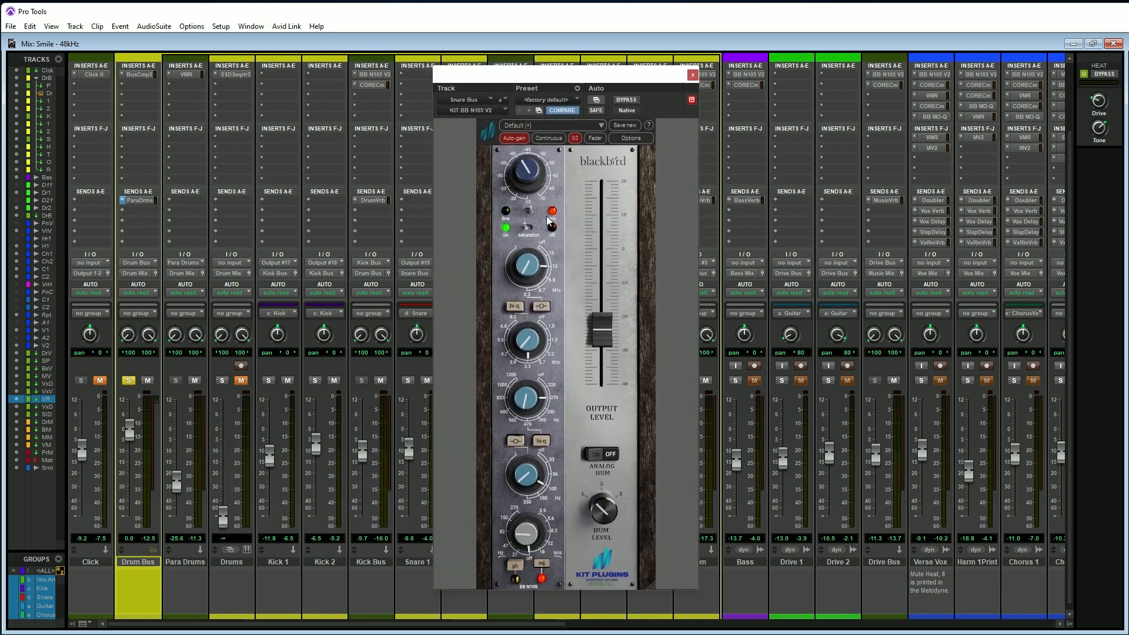
mouse_move(523, 178)
mouse_move(525, 273)
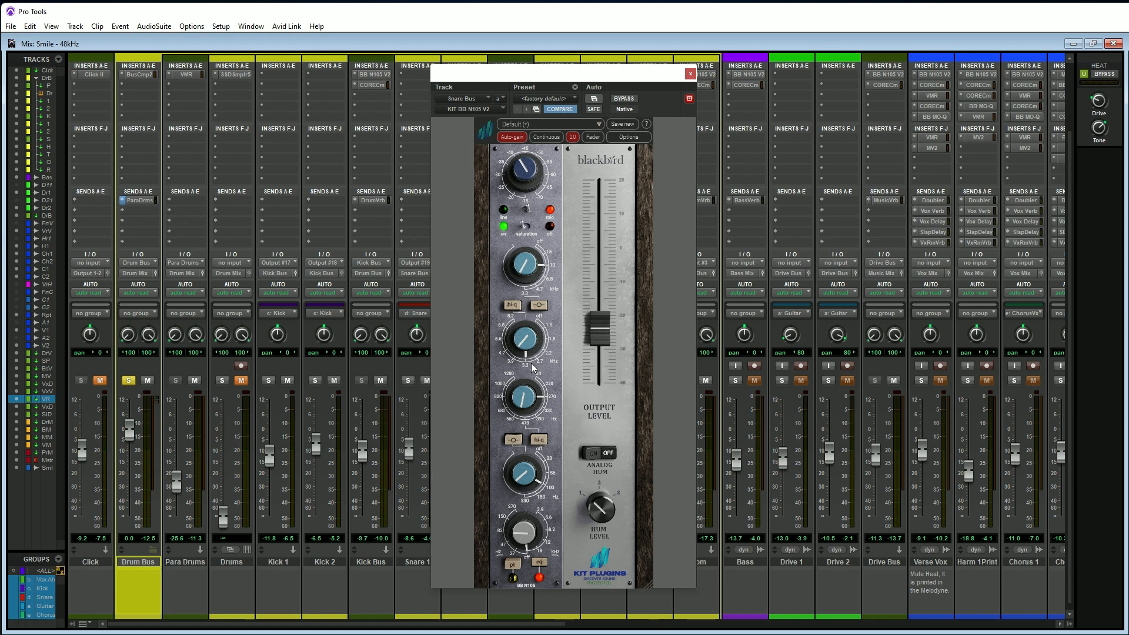
mouse_move(537, 405)
mouse_move(539, 481)
left_click(689, 74)
- Review the threshold and release settings of the Snare Bus CORE Compressor
left_click(510, 86)
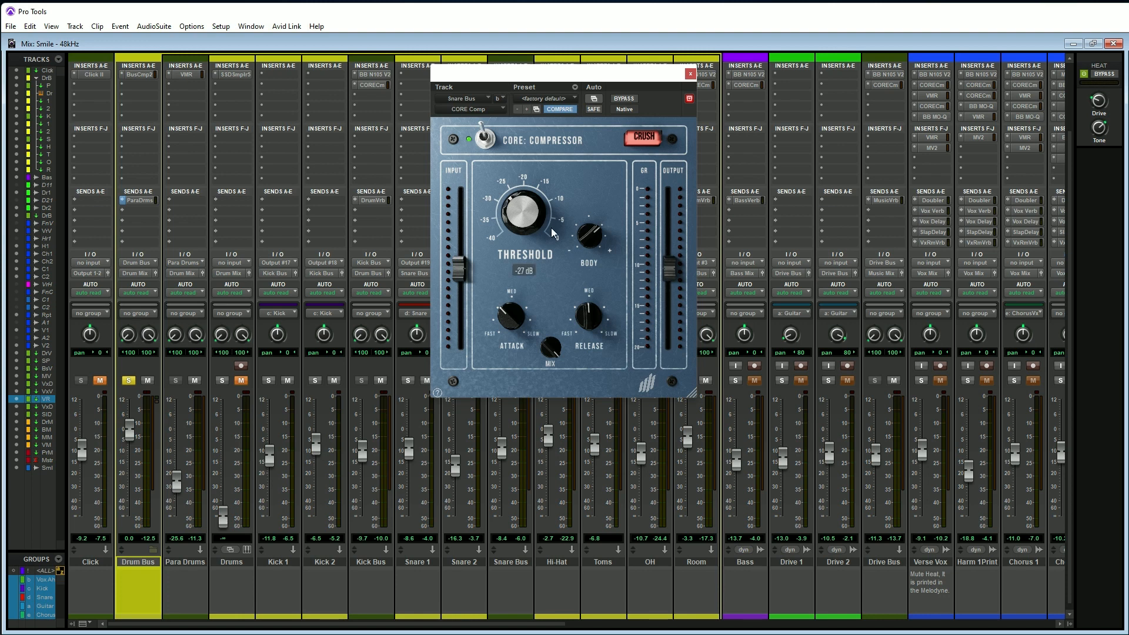
mouse_move(589, 323)
left_click(690, 73)
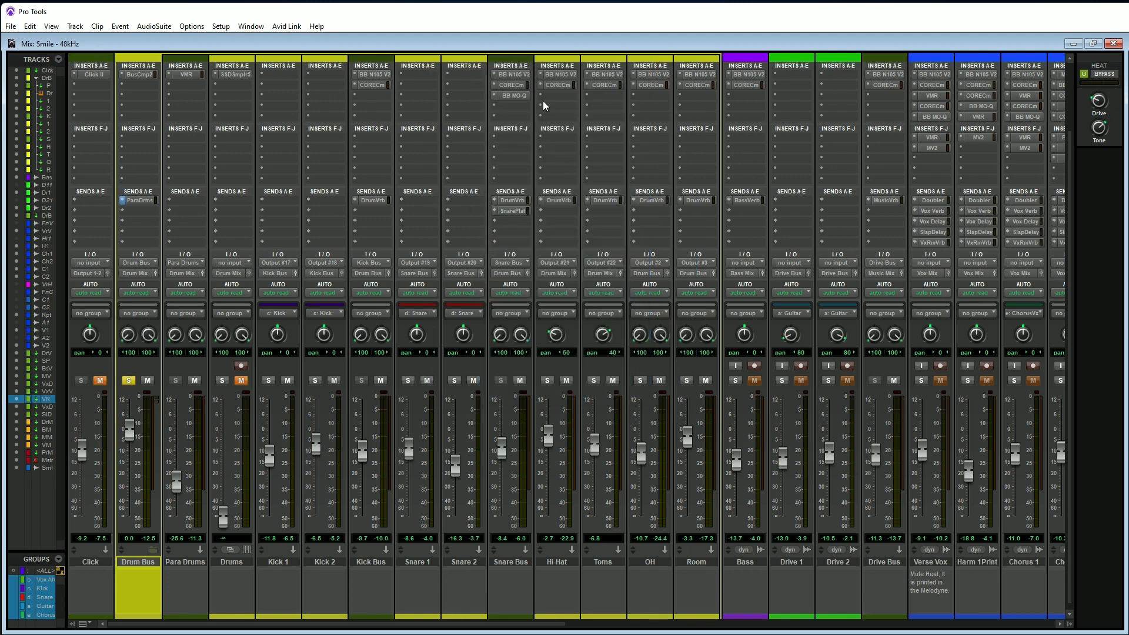
- Inspect the 12500 band of the Snare Bus BB MO-Q and compare its sound bypassed and active
left_click(509, 94)
left_click_drag(575, 79, 287, 168)
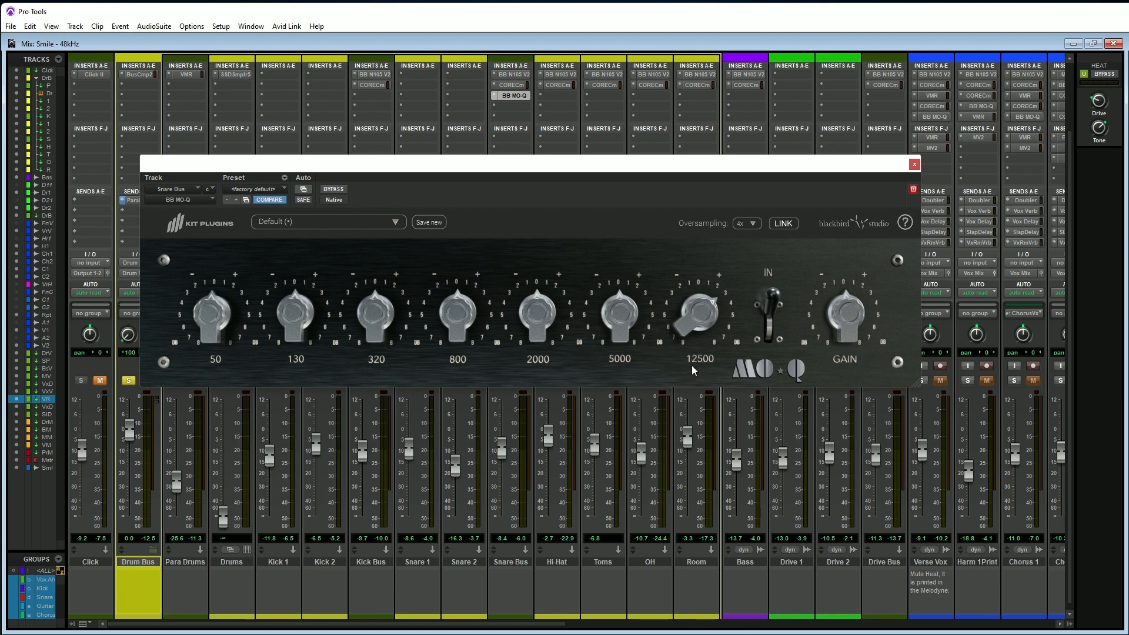
mouse_move(701, 328)
left_click(332, 189)
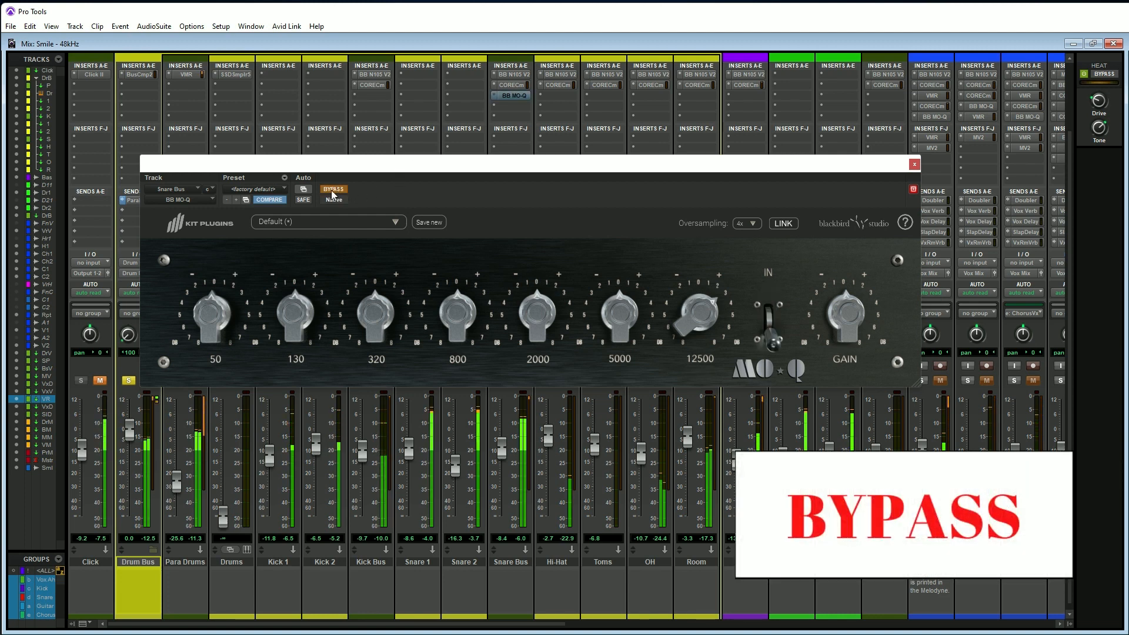
left_click(333, 190)
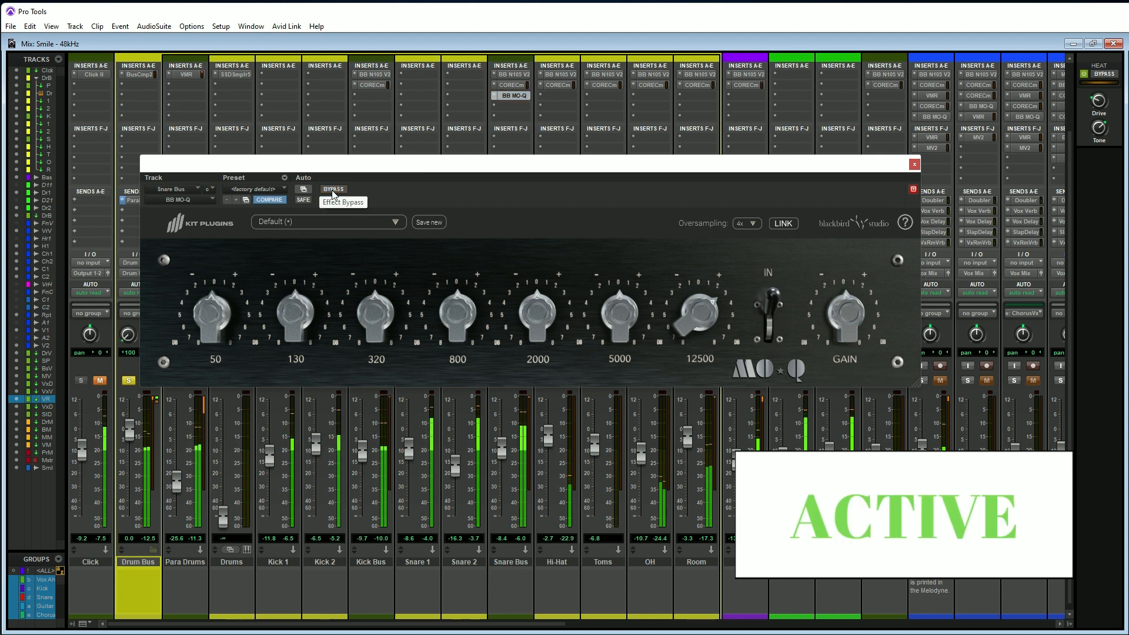
left_click(333, 189)
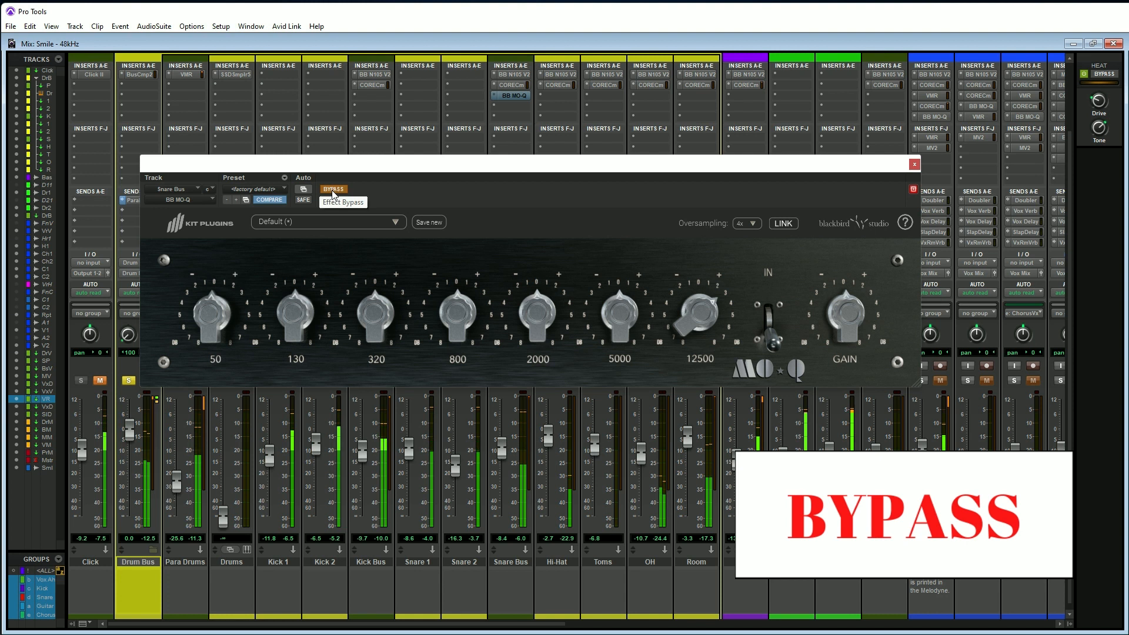
left_click(332, 191)
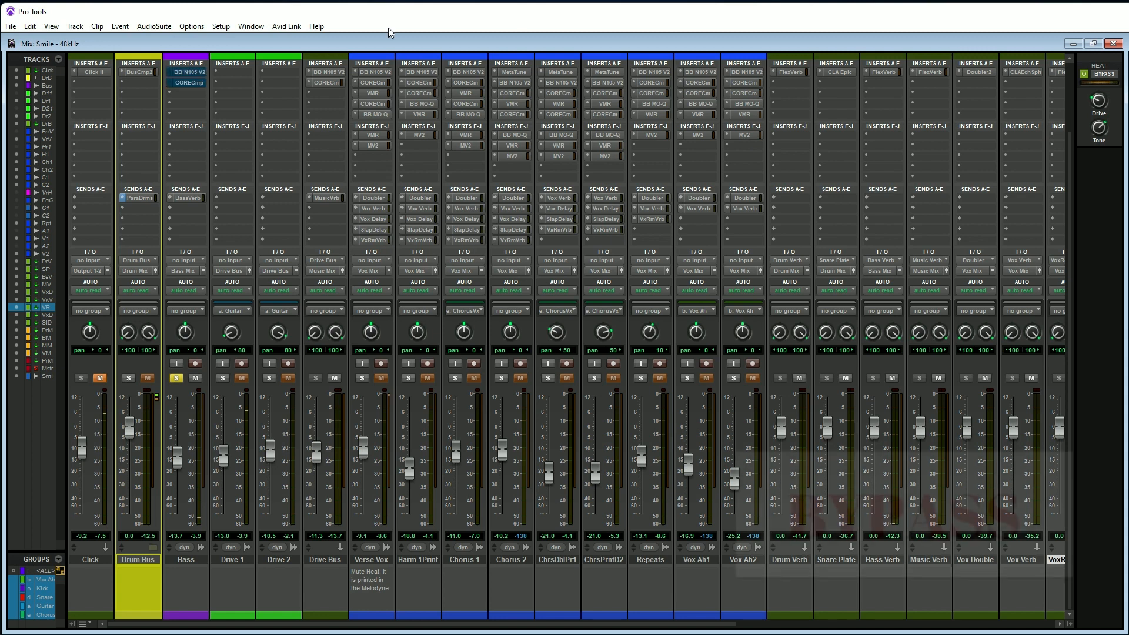
- Play the soloed Bass track and review the gain and EQ band settings of its BB N105 V2
key("space")
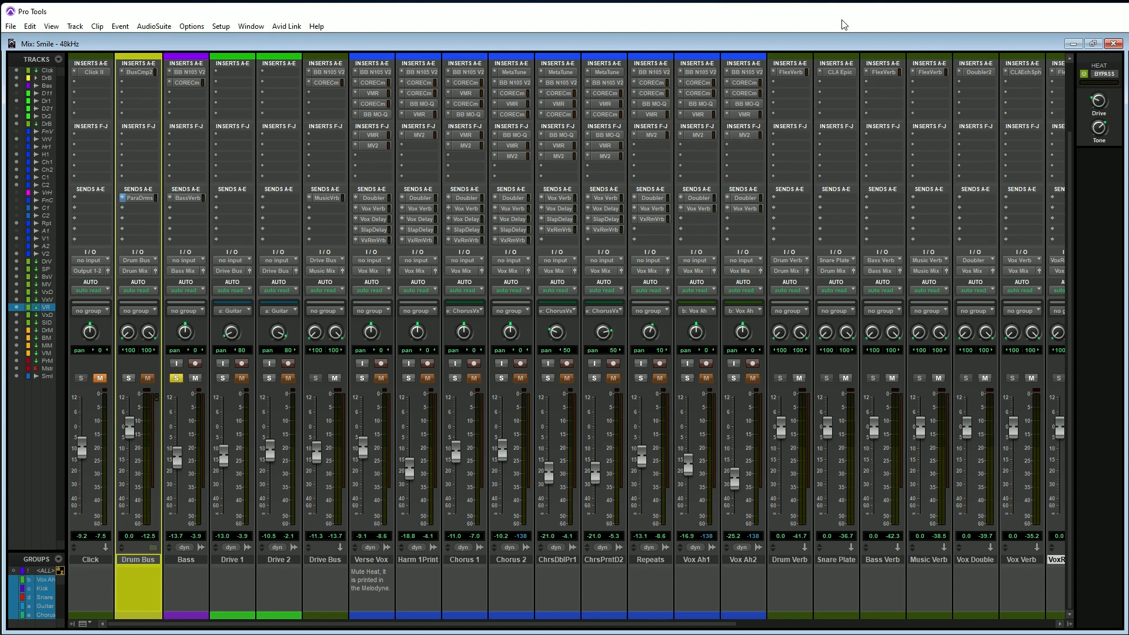
left_click(187, 72)
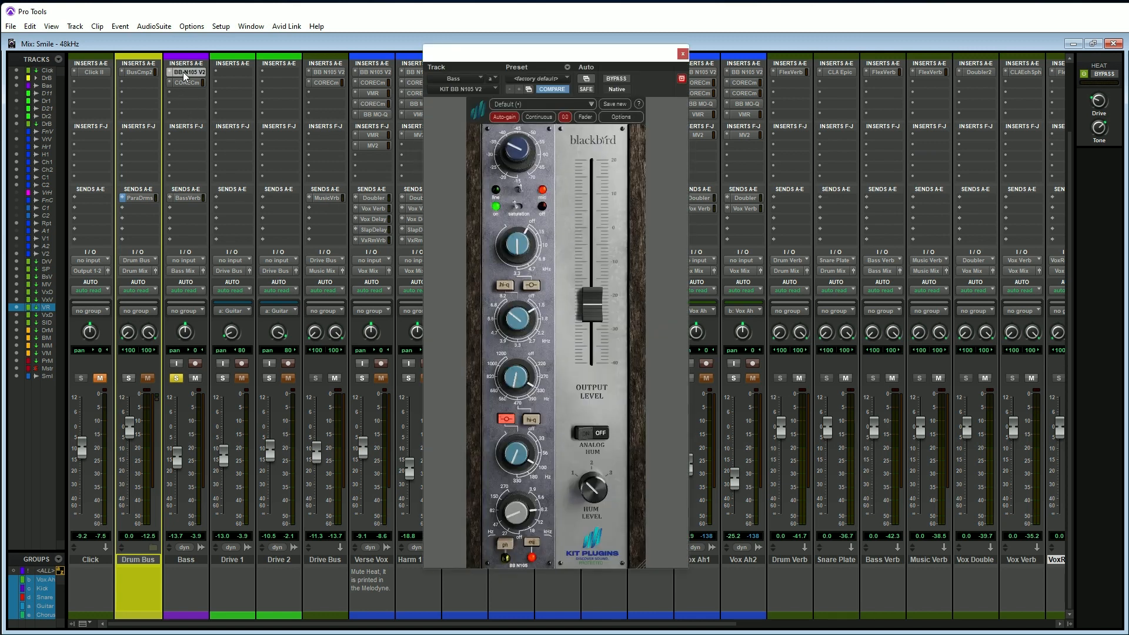
mouse_move(517, 160)
mouse_move(538, 265)
mouse_move(521, 327)
mouse_move(523, 383)
mouse_move(521, 453)
left_click(682, 54)
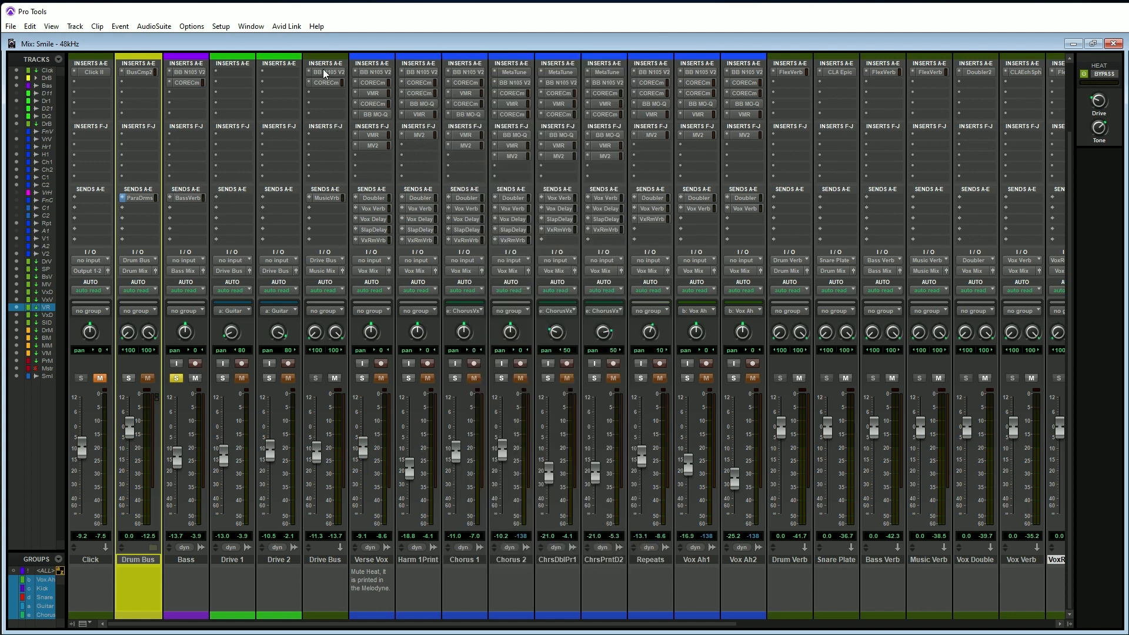
- Review the body, attack and release settings of the CORE Compressor on the Bass track
left_click(187, 83)
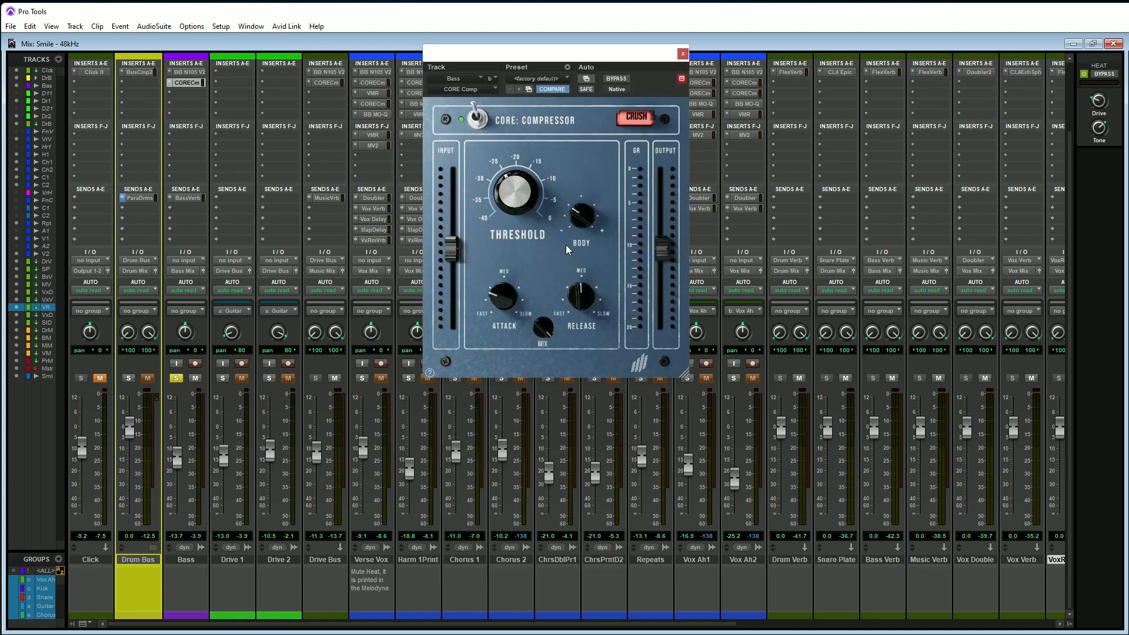
mouse_move(584, 217)
mouse_move(506, 311)
mouse_move(575, 296)
mouse_move(584, 294)
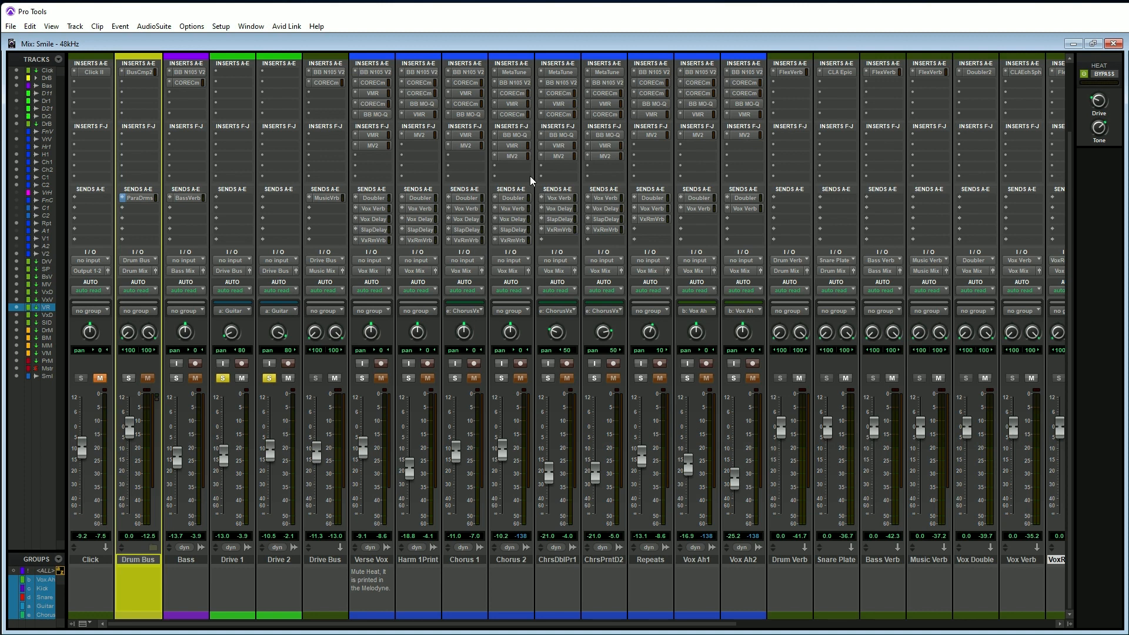
- Review the EQ band settings of the BB N105 V2 on the Drive Bus
left_click(321, 73)
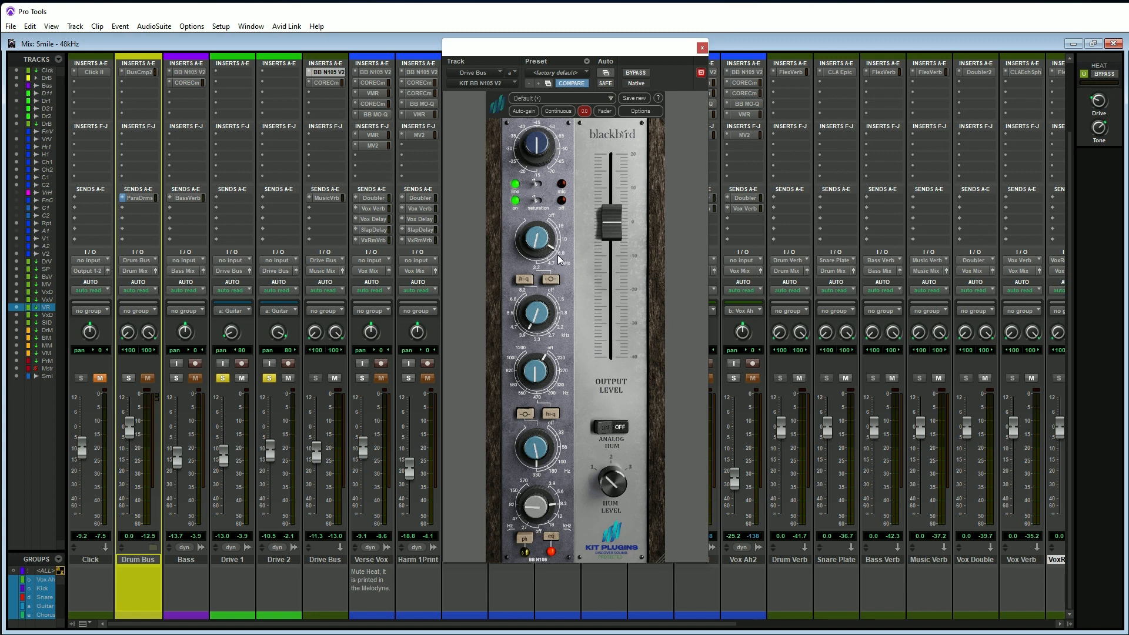
mouse_move(541, 242)
mouse_move(538, 315)
mouse_move(534, 378)
mouse_move(541, 452)
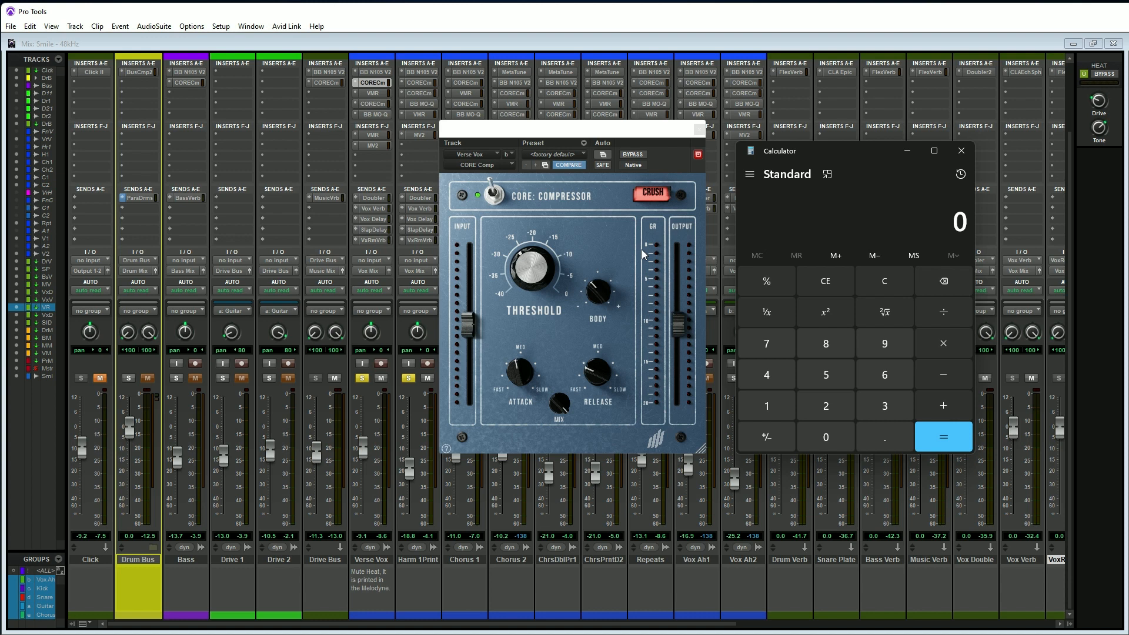
- Check the Verse Vox CORE Compressor's release and attack, and divide 60000 by 155 in the Calculator
mouse_move(609, 374)
mouse_move(521, 379)
left_click(889, 374)
left_click(832, 439)
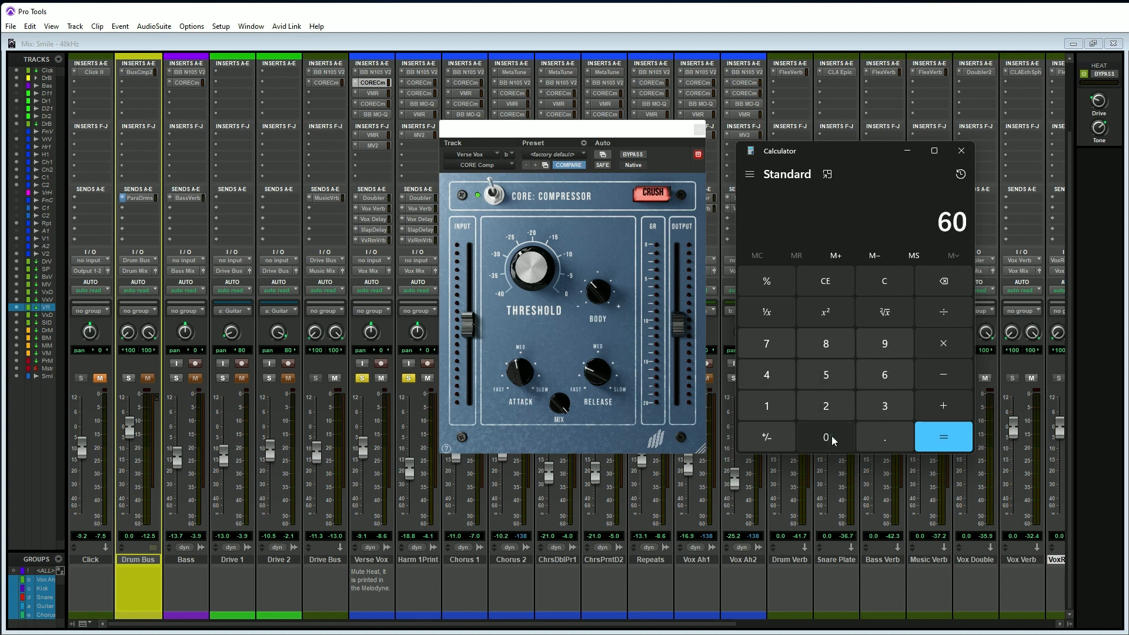
triple_click(832, 440)
left_click(938, 306)
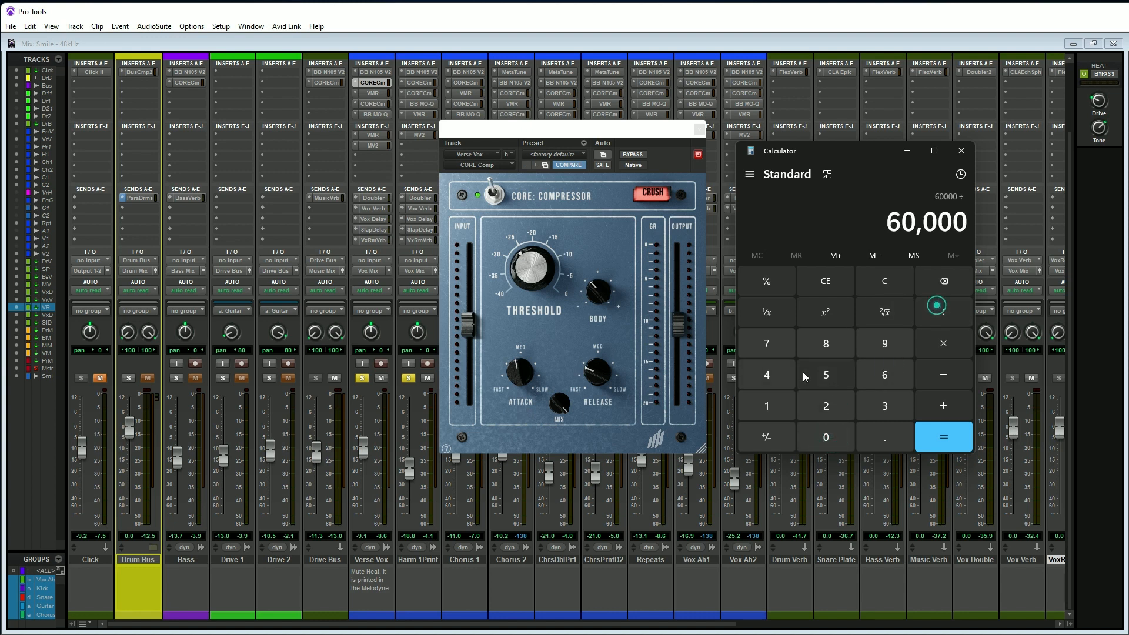
left_click(767, 402)
left_click(825, 374)
left_click(827, 378)
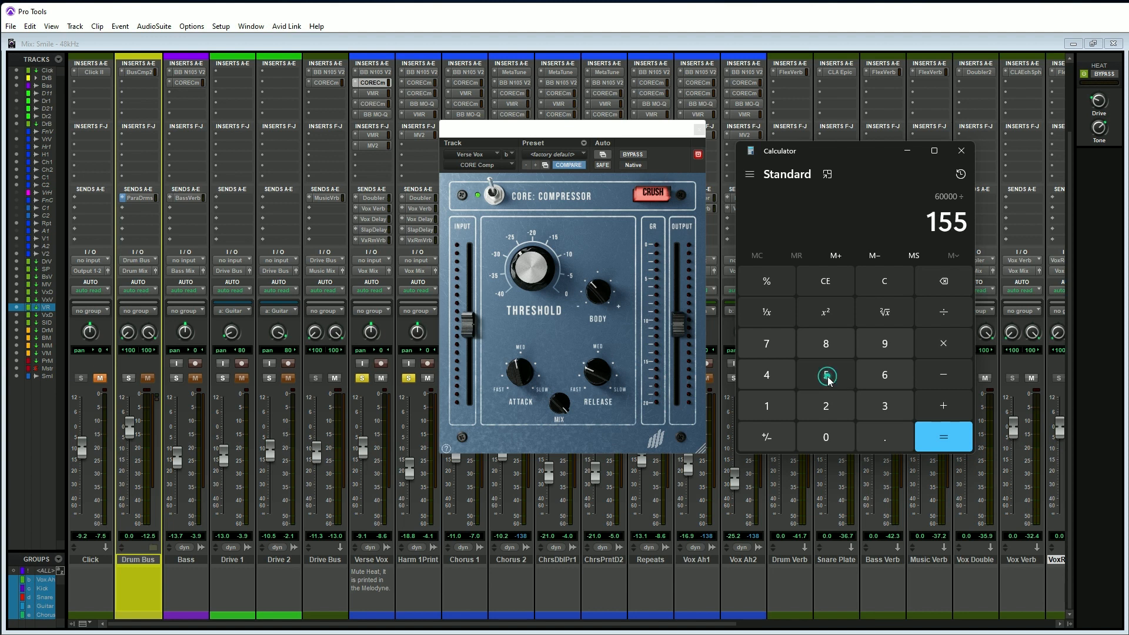
left_click(940, 426)
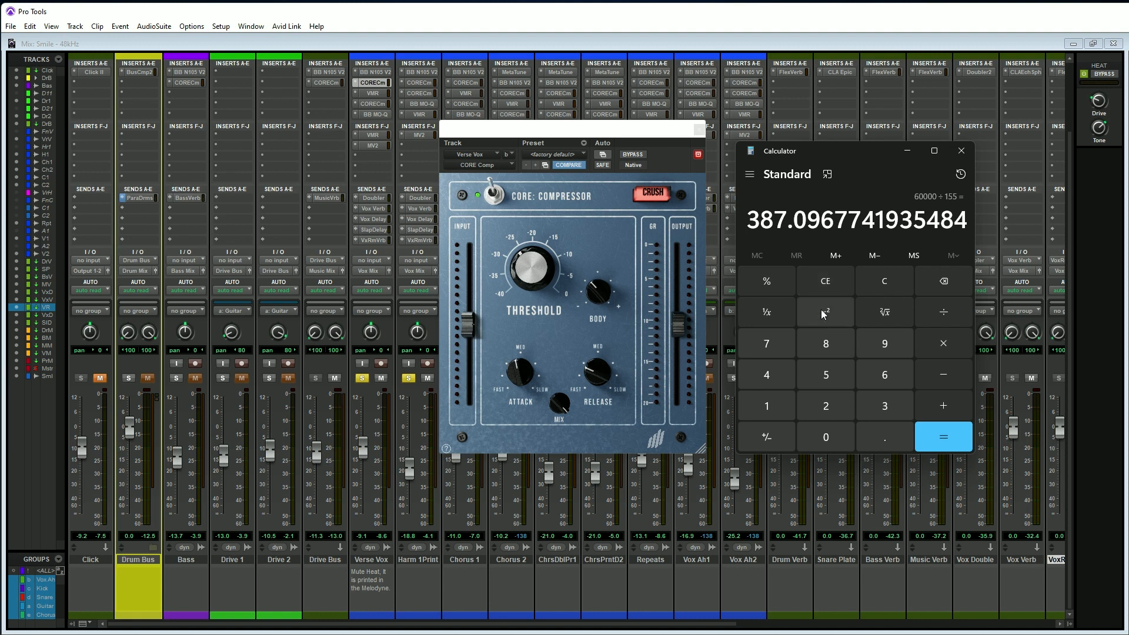
- Divide the calculated result by 2 two times in a row
left_click(941, 310)
left_click(835, 397)
left_click(941, 436)
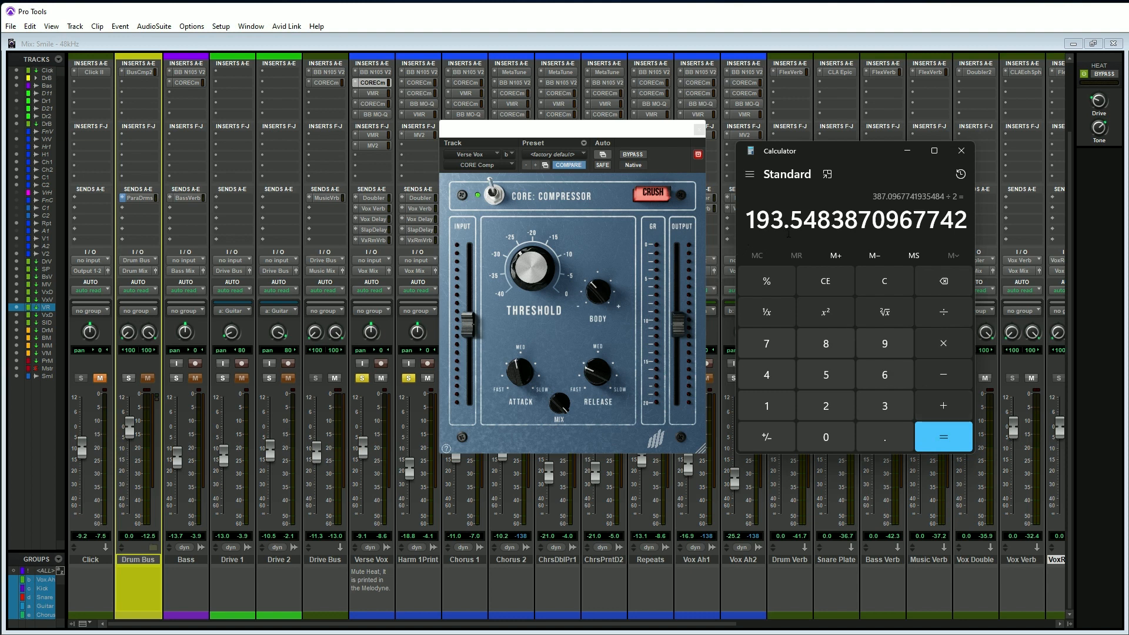
left_click(943, 312)
left_click(825, 405)
left_click(931, 434)
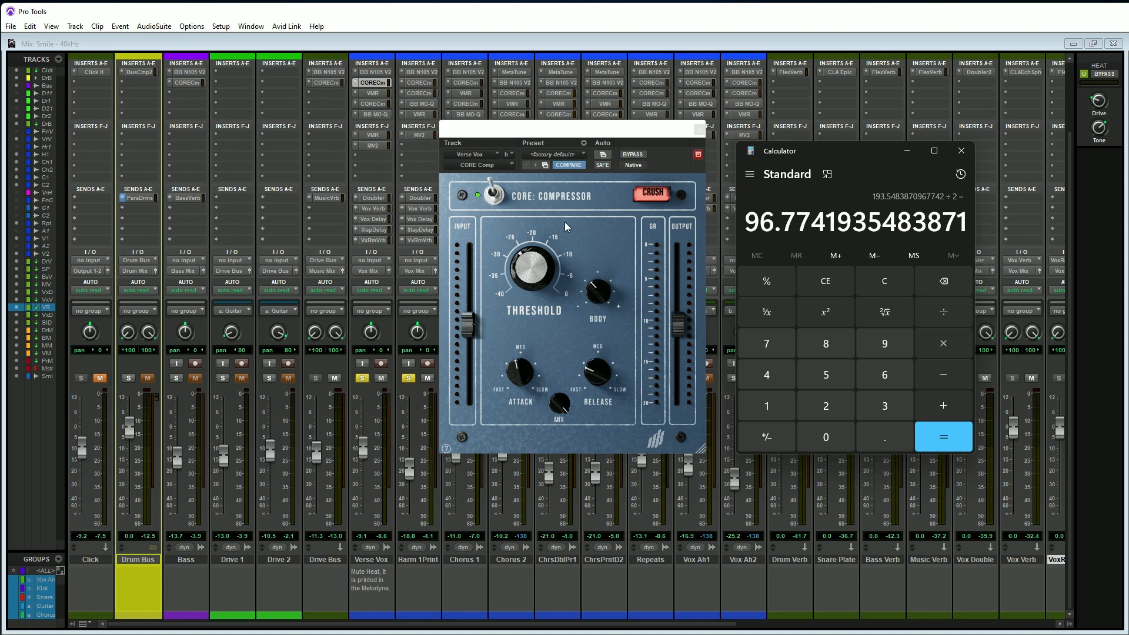
- Open the second CORE Compressor on Verse Vox and check its mix setting
left_click(373, 104)
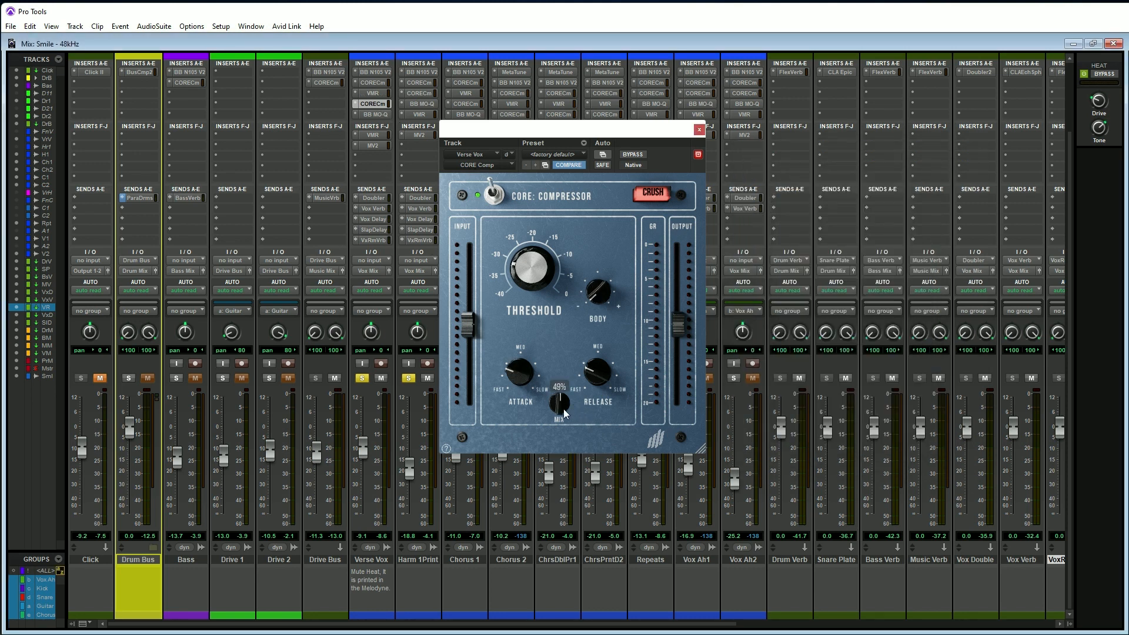